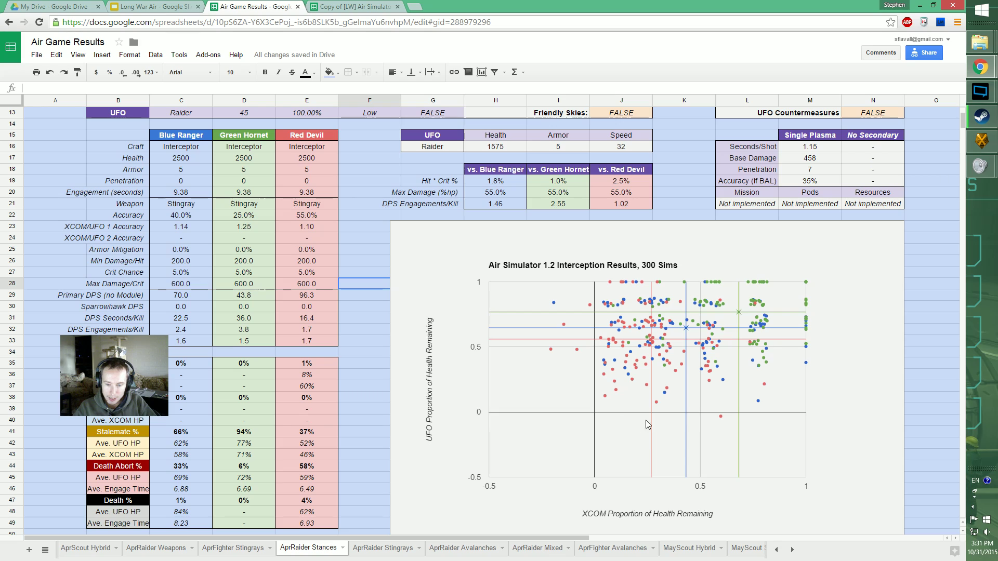
Step: Examine the Green Hornet average series in the interception results chart on the AprRaider Stances sheet
left_click(844, 319)
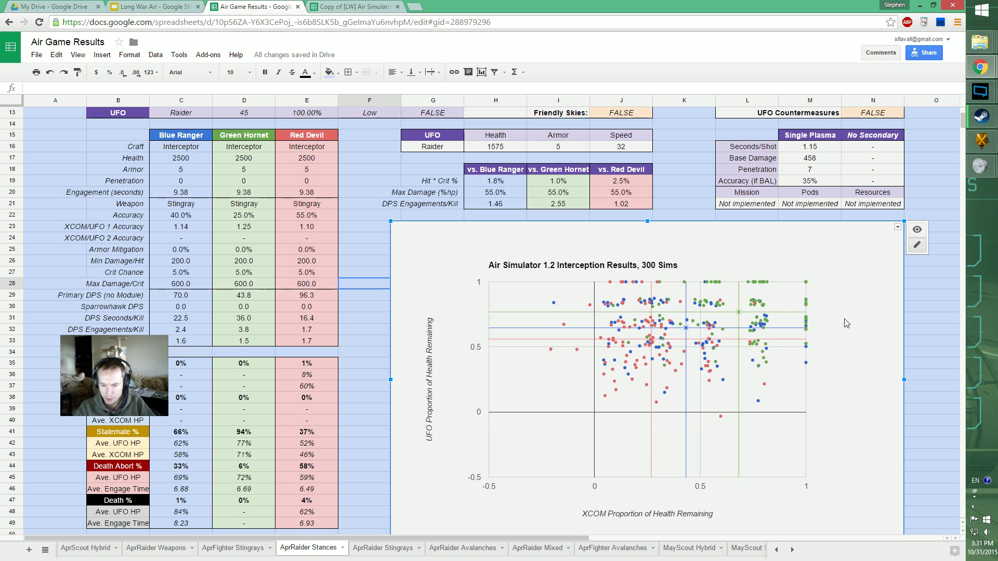
left_click(739, 314)
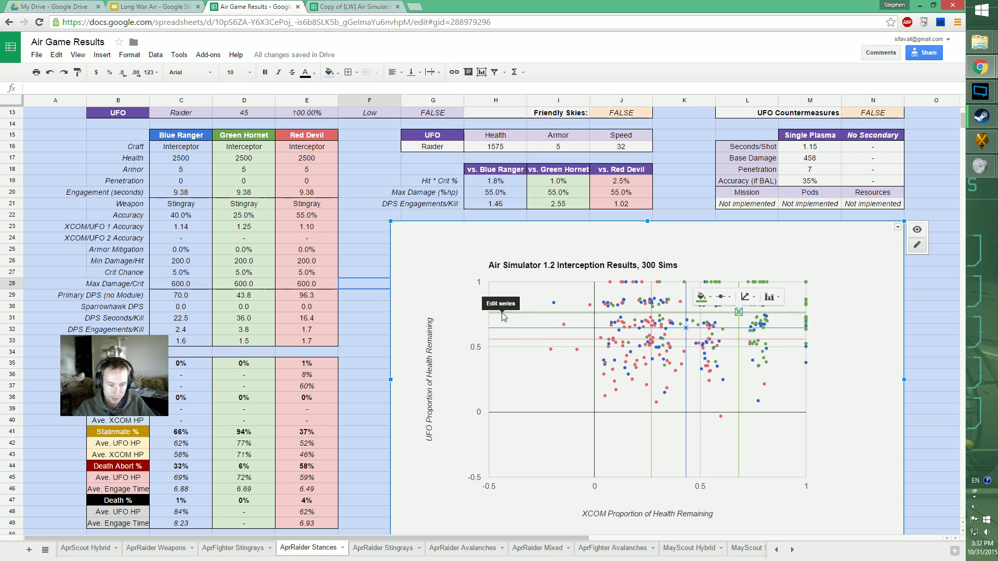
left_click(413, 297)
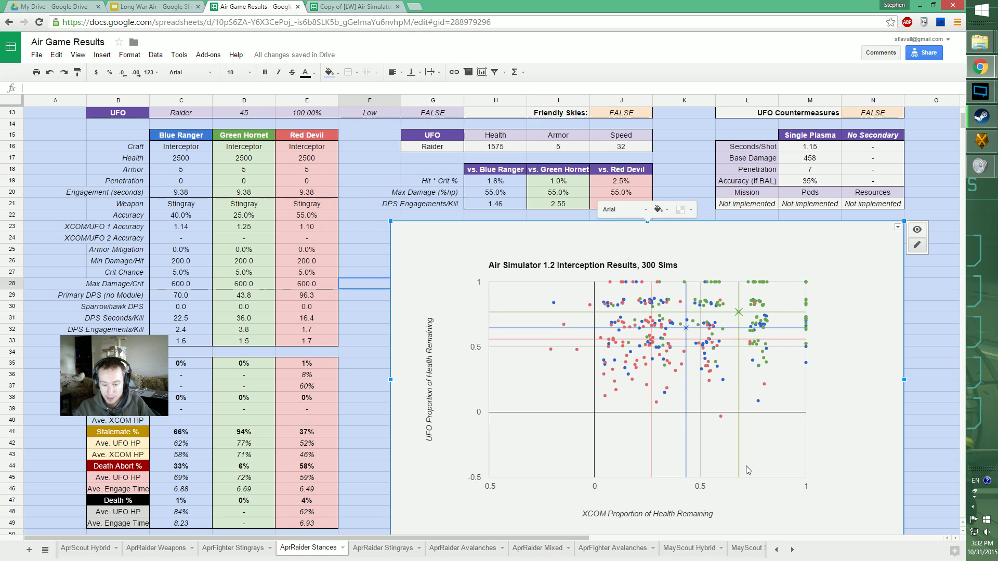
left_click(912, 353)
left_click(735, 313)
left_click_drag(735, 313, 747, 314)
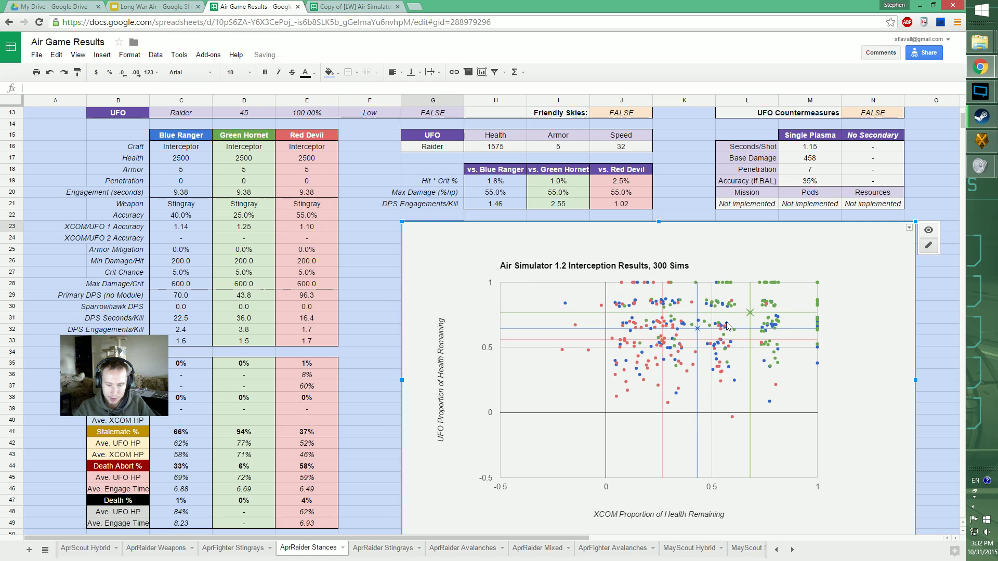
left_click_drag(602, 289, 584, 294)
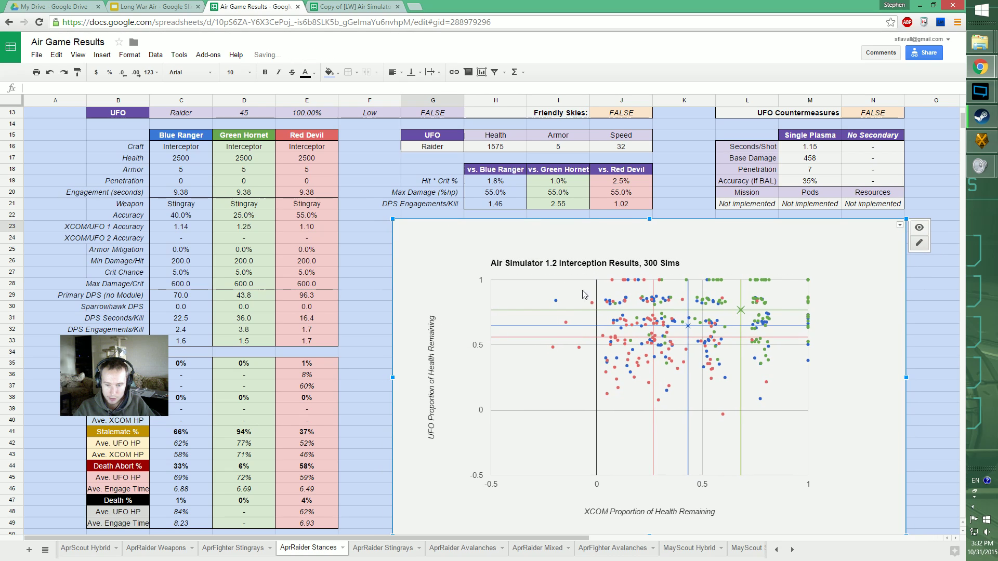
left_click(741, 310)
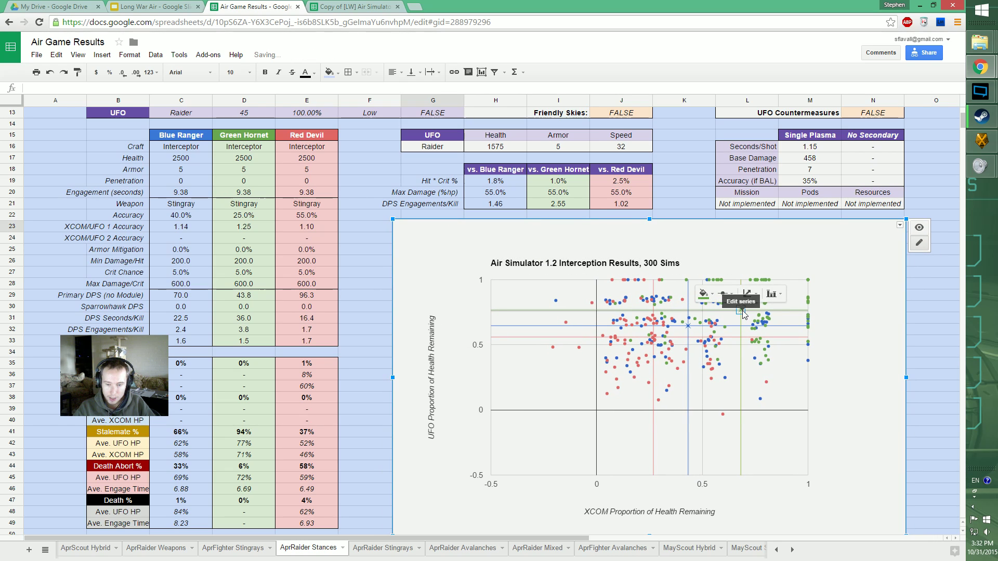
left_click(912, 331)
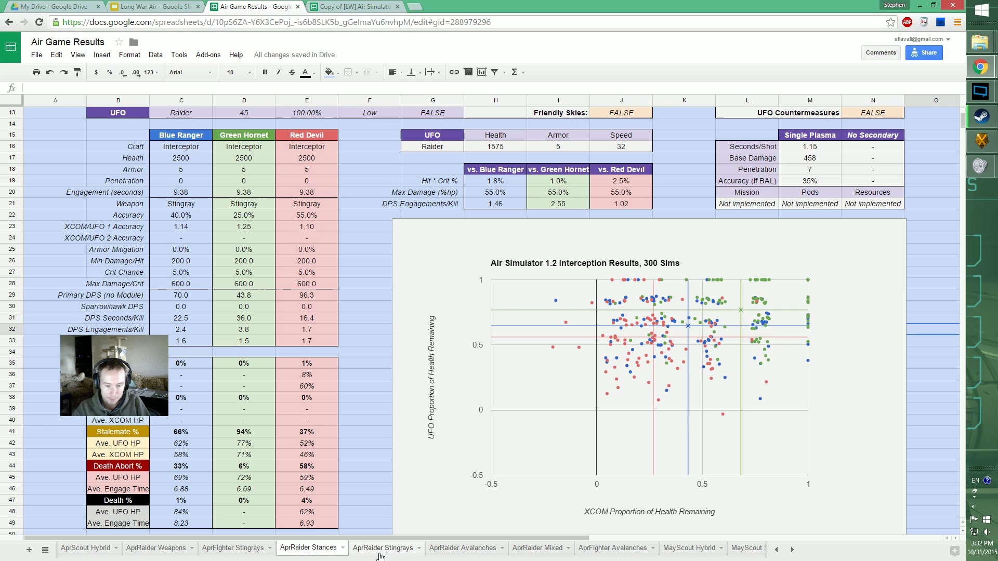
Step: Open the AprRaider Avalanches sheet and review its outcome percentages and interception results chart
left_click(445, 549)
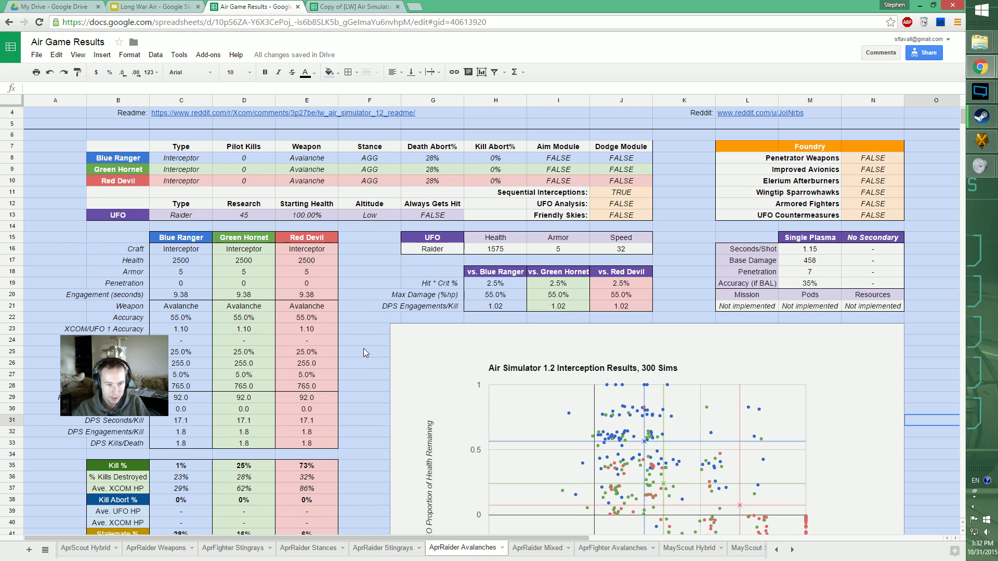
scroll(382, 317, "down", 3)
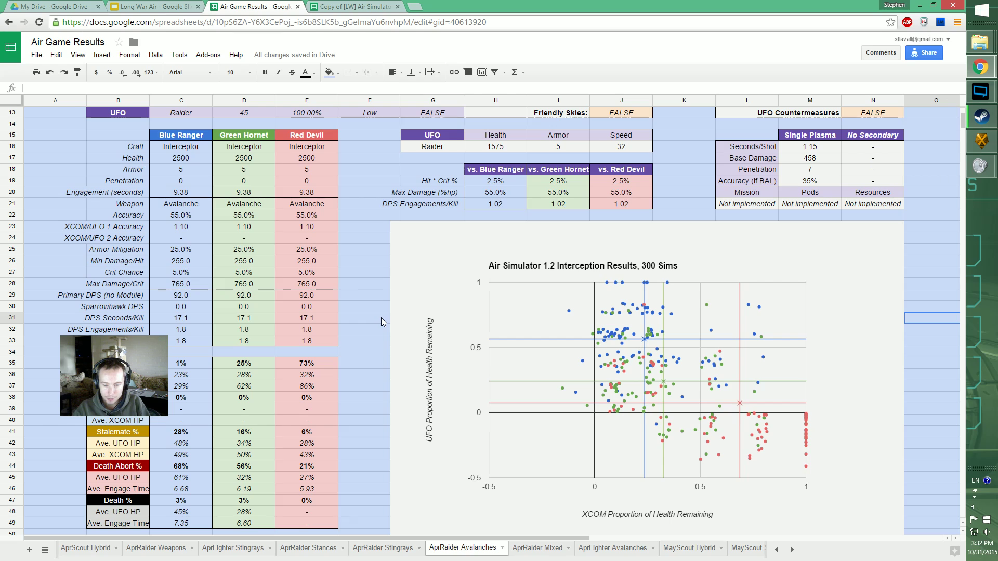
scroll(381, 317, "down", 1)
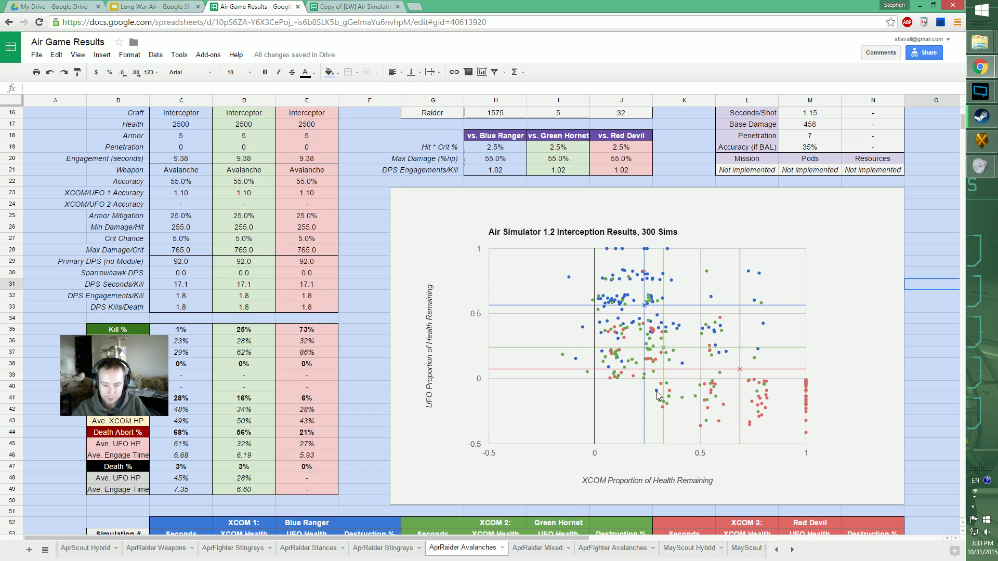
Step: Compare the interception results of the AprRaider Stingrays sheet with those of the AprRaider Avalanches sheet
left_click(382, 549)
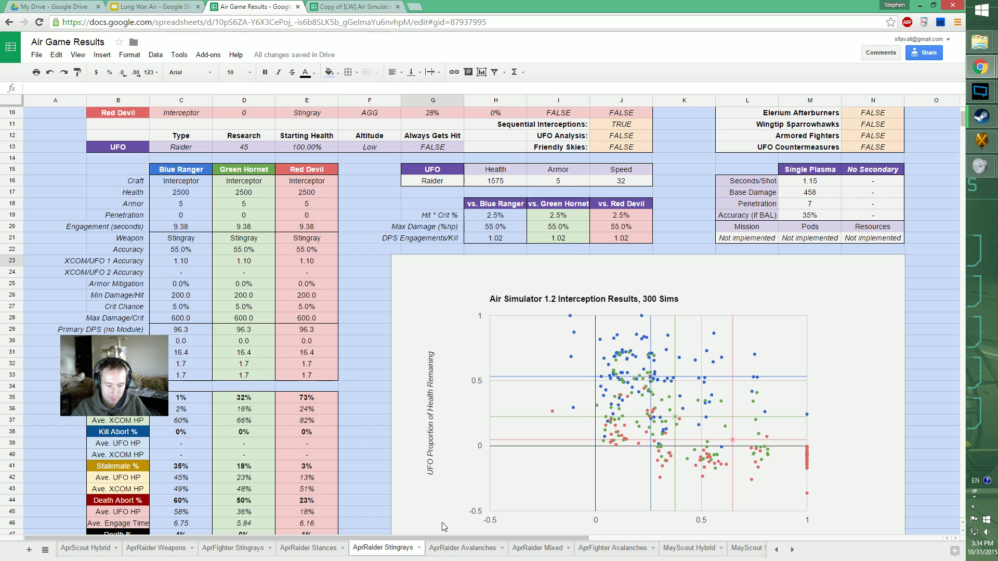
left_click(462, 551)
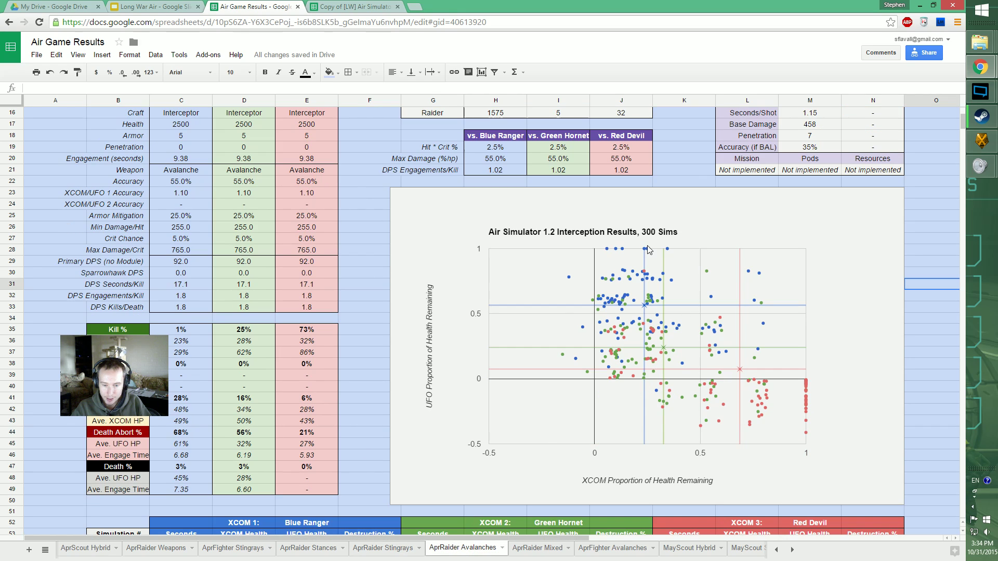
left_click(394, 549)
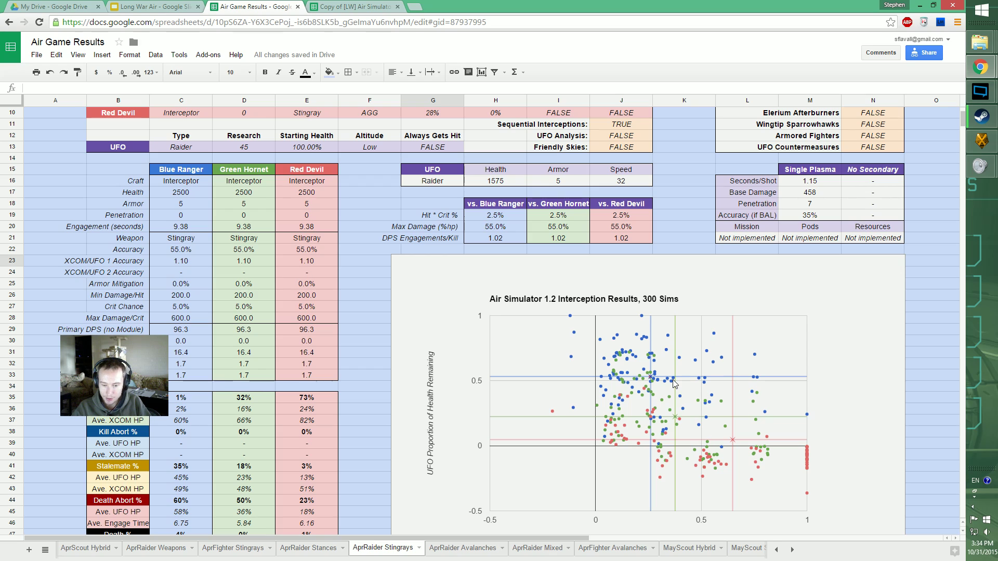
left_click(449, 549)
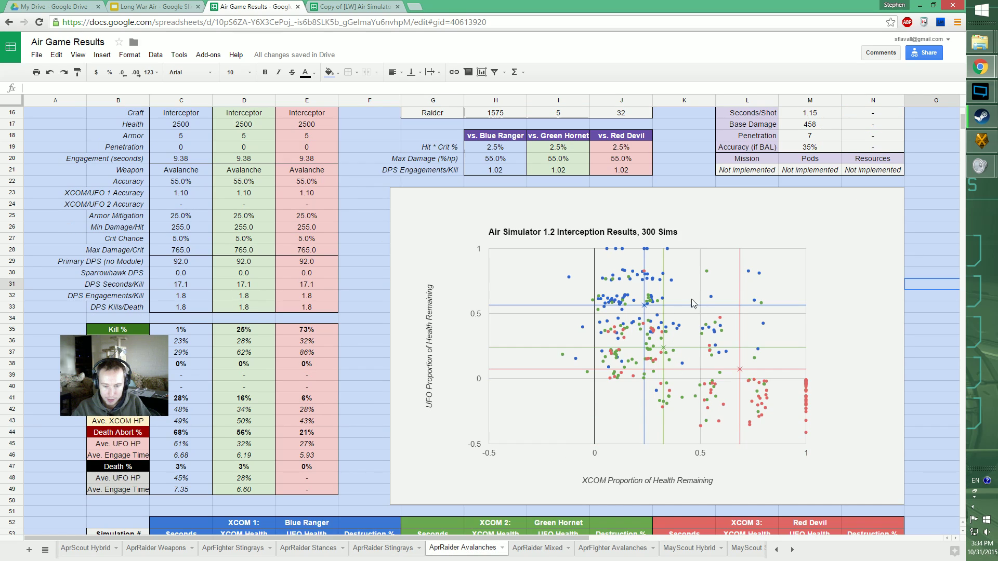
left_click(387, 549)
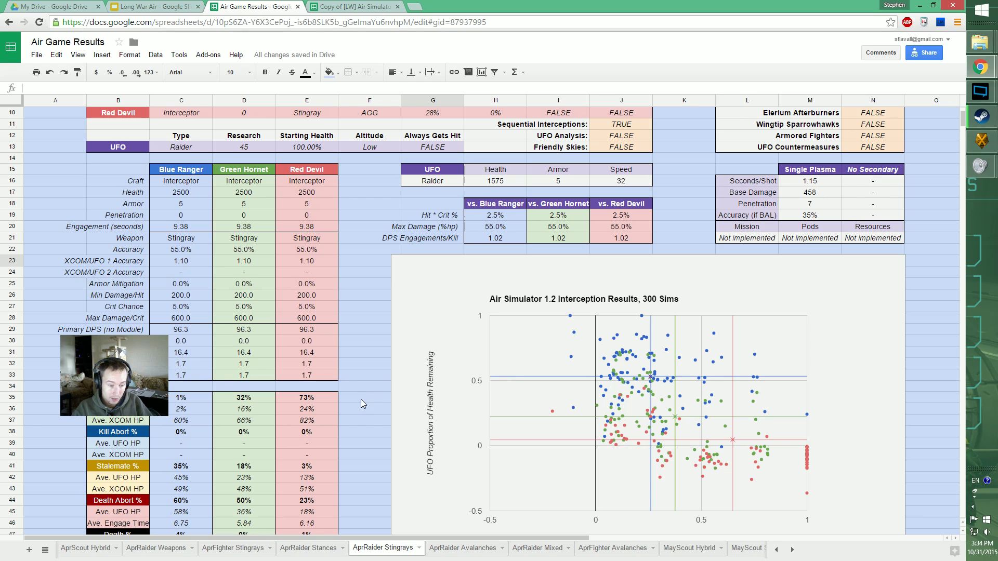
left_click(463, 548)
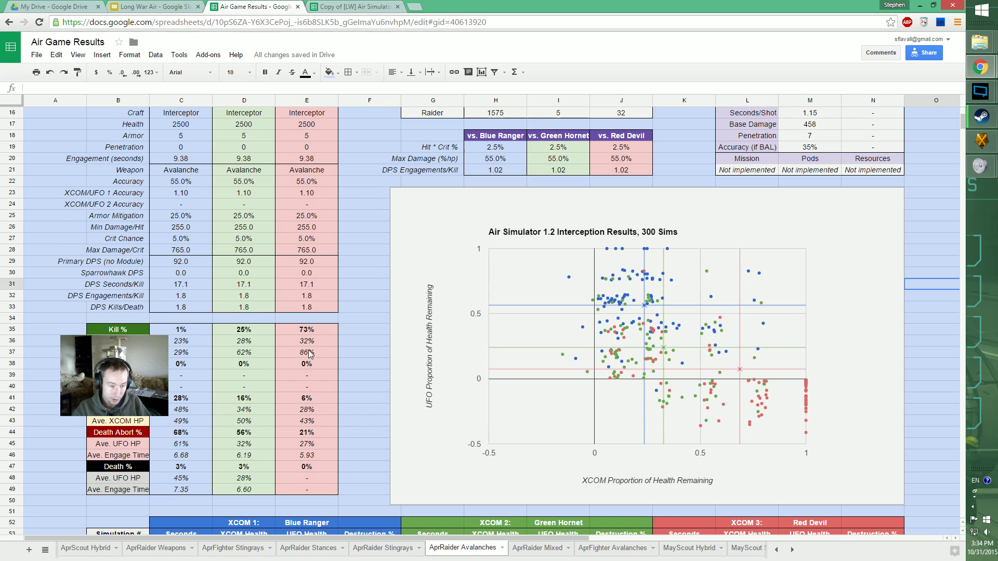
left_click(386, 549)
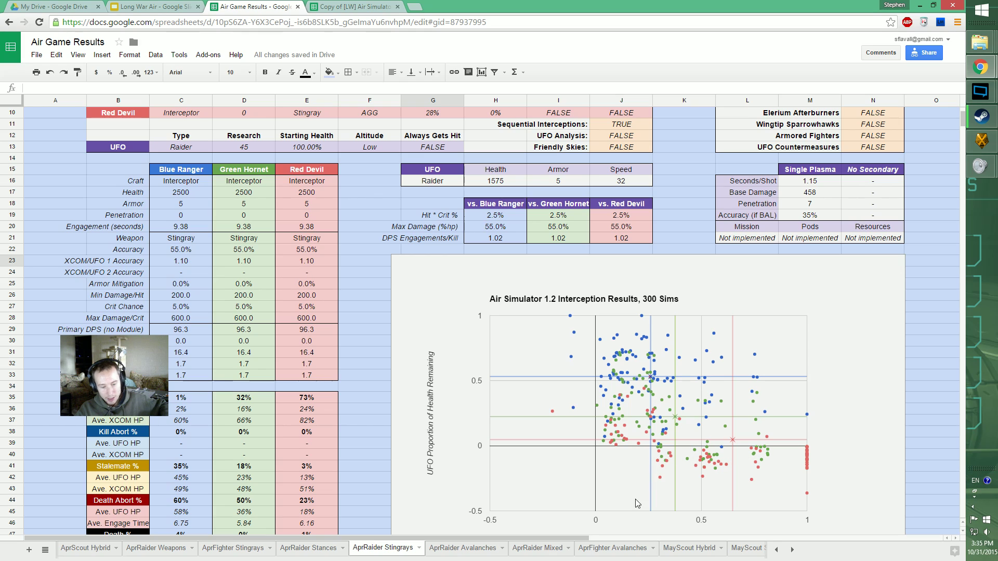
Step: Open the AprRaider Mixed sheet and inspect Red Devil's % Kills Destroyed and Green Hornet's Destruction % for simulations 3 to 5
left_click(542, 549)
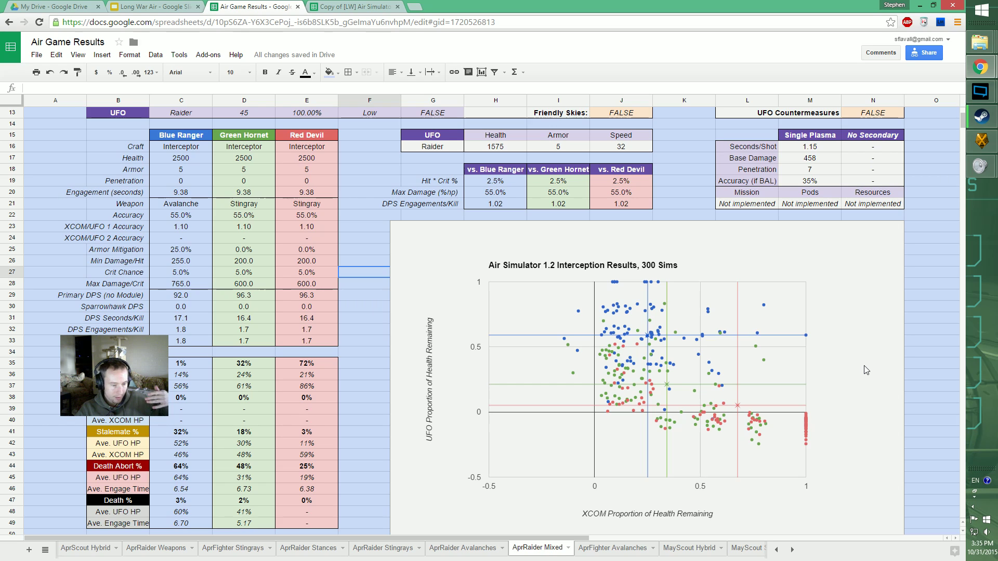
left_click(321, 379)
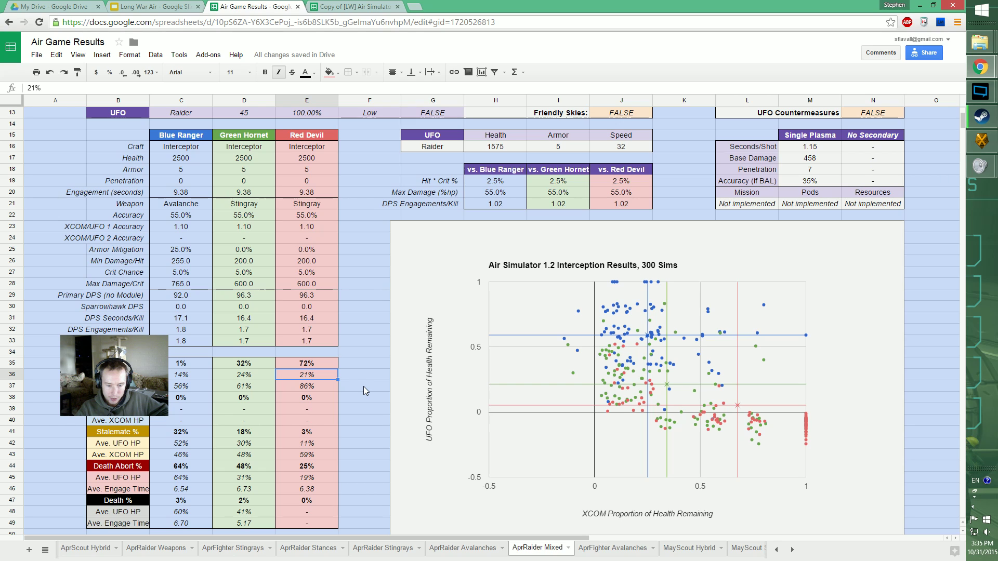
scroll(363, 385, "down", 5)
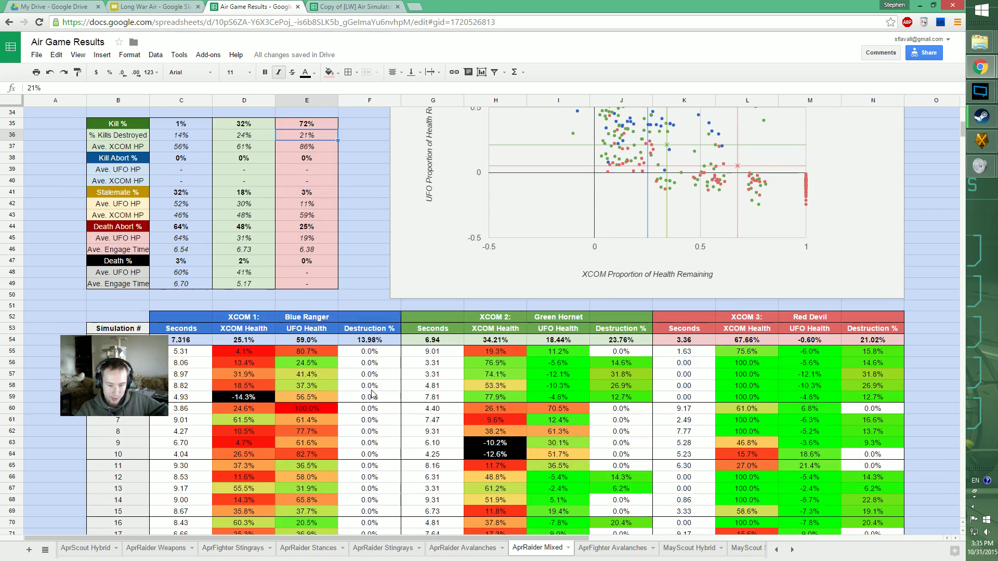
scroll(620, 341, "down", 1)
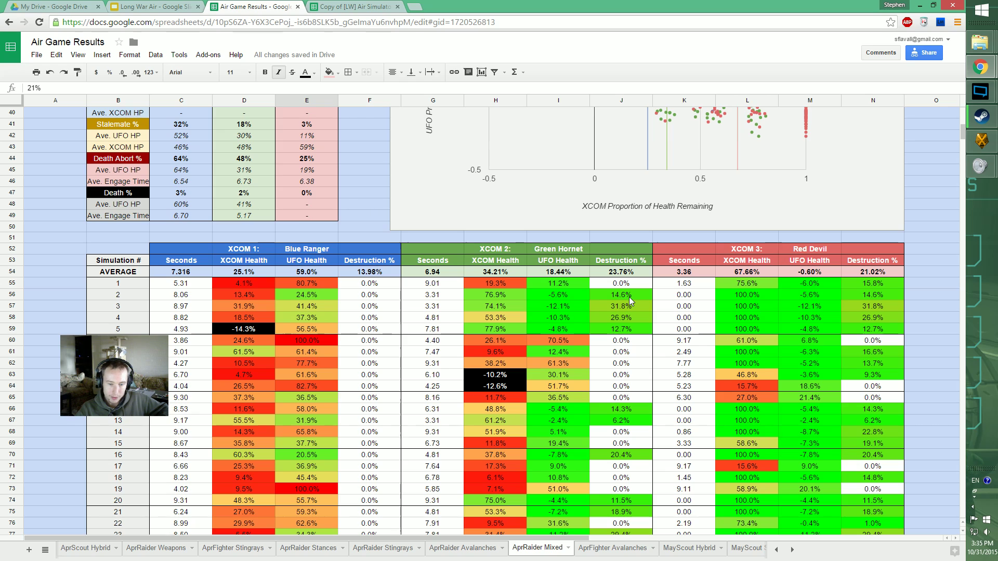
left_click(629, 307)
left_click(631, 316)
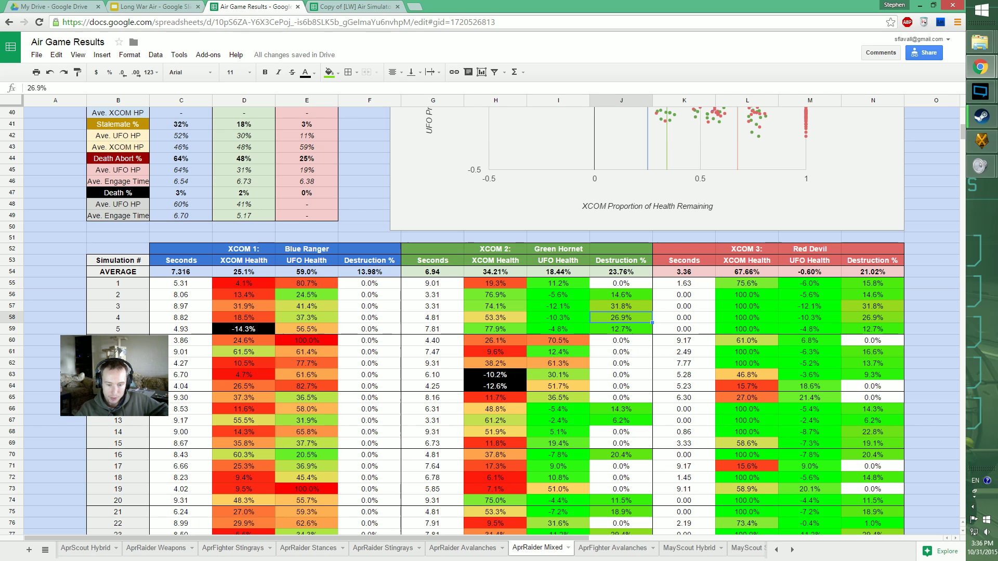
left_click(642, 331)
Step: Review Red Devil's % Kills Destroyed and Kill % in the AprRaider Mixed summary, along with the interceptors' weapon setup
scroll(533, 354, "up", 1)
scroll(353, 332, "up", 4)
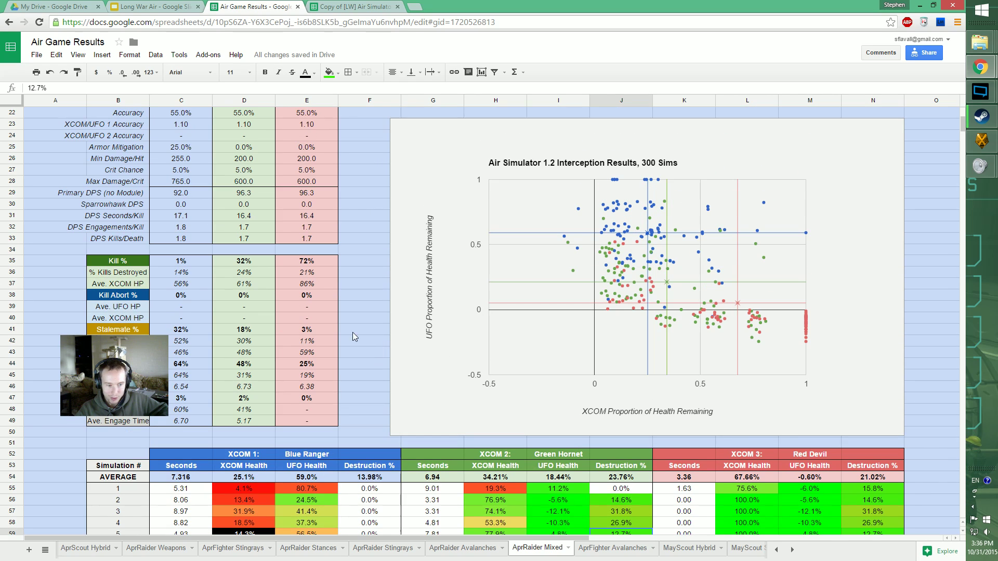
scroll(335, 343, "up", 3)
left_click(336, 343)
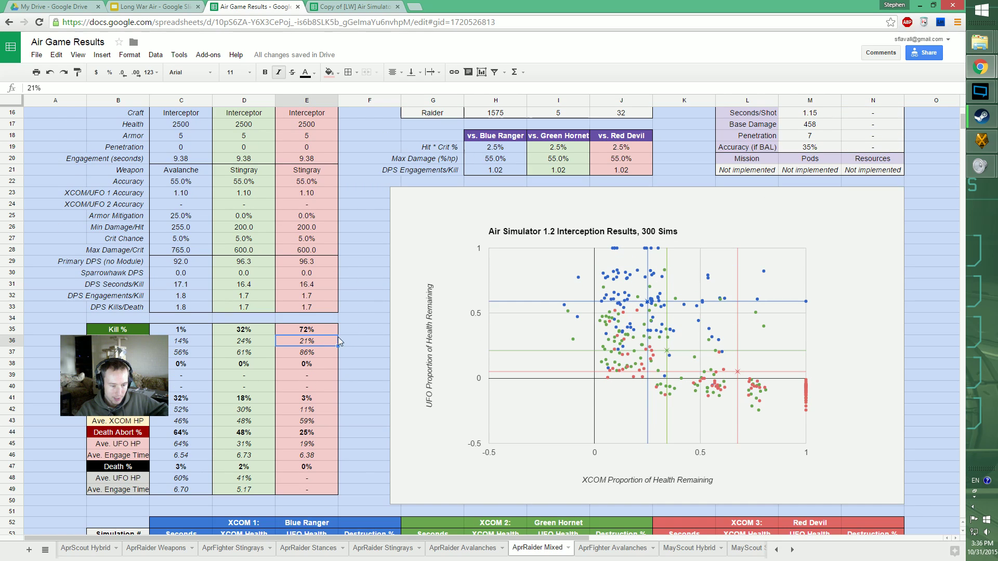
scroll(353, 359, "up", 1)
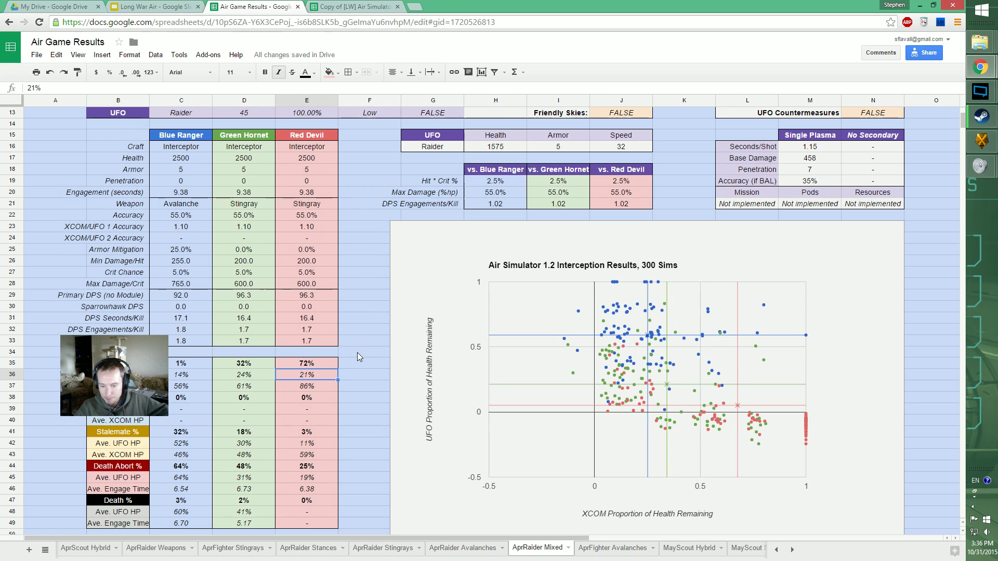
left_click(336, 362)
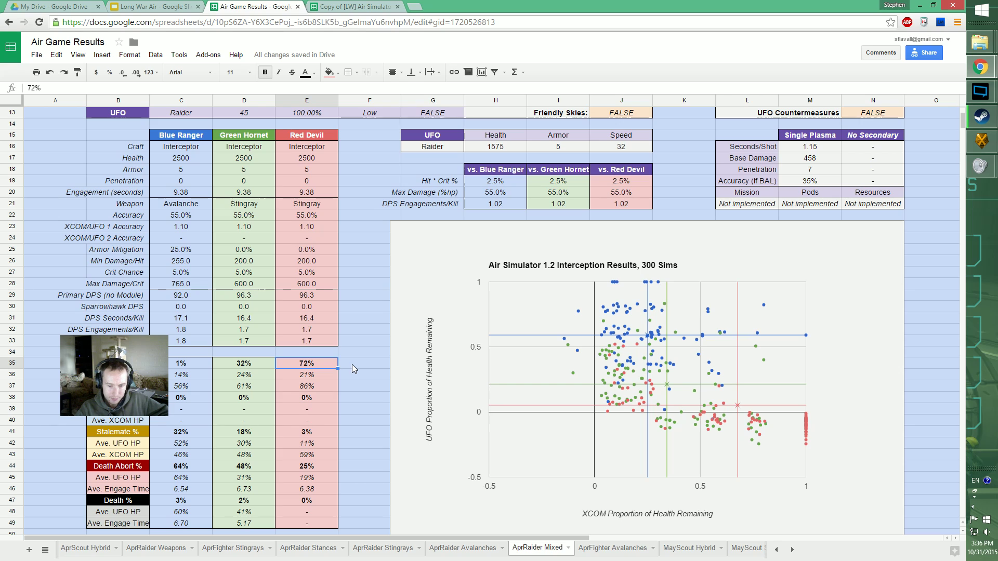
scroll(349, 362, "up", 3)
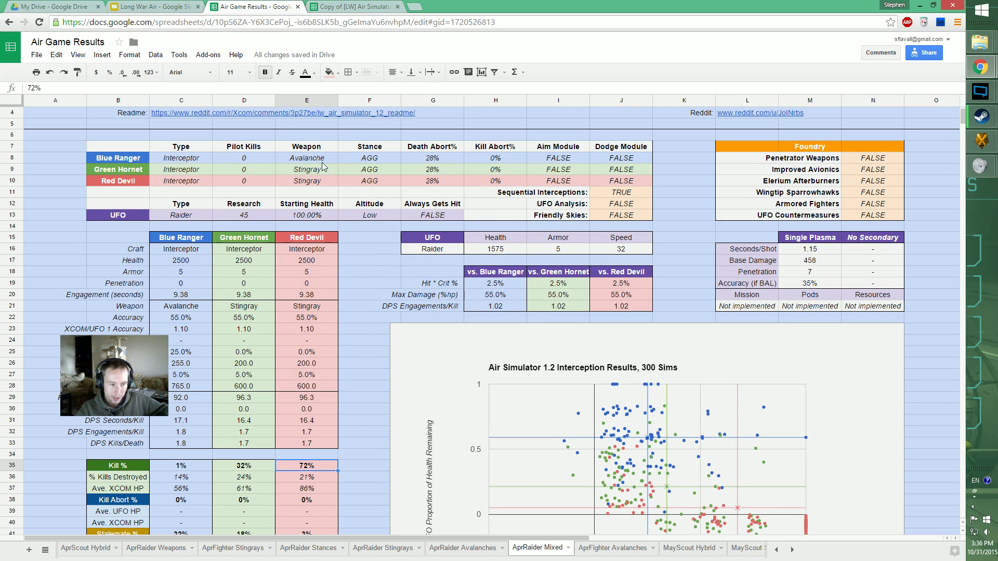
scroll(345, 296, "down", 3)
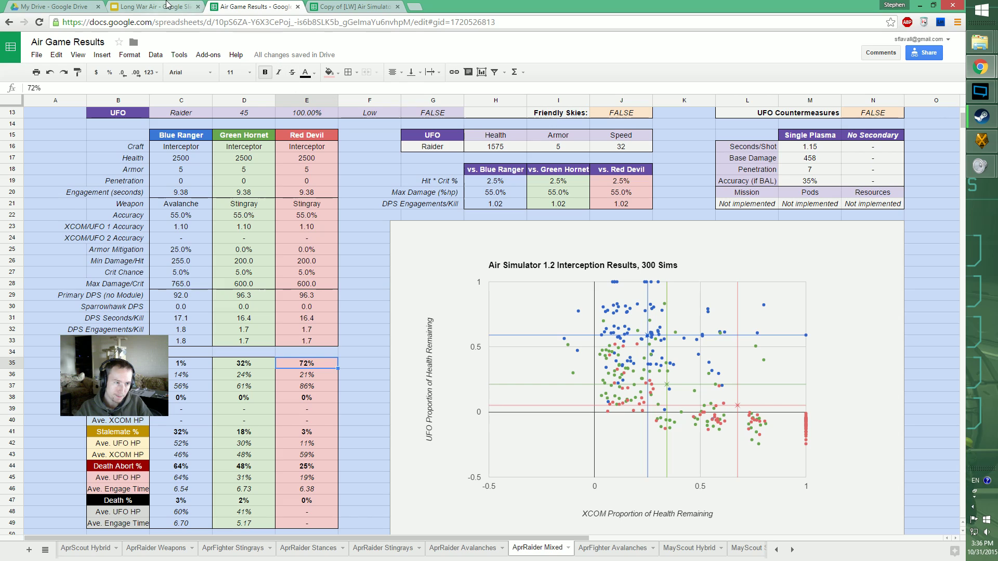
Step: Switch to the Long War Air presentation and show the slide "Cost vs Reward with three Interceptors"
left_click(154, 7)
scroll(208, 416, "down", 1)
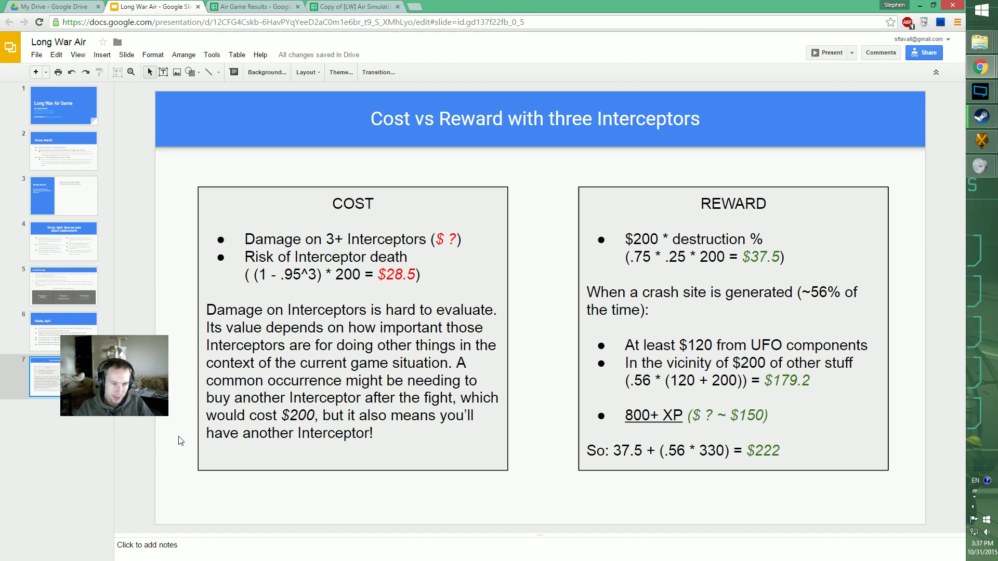